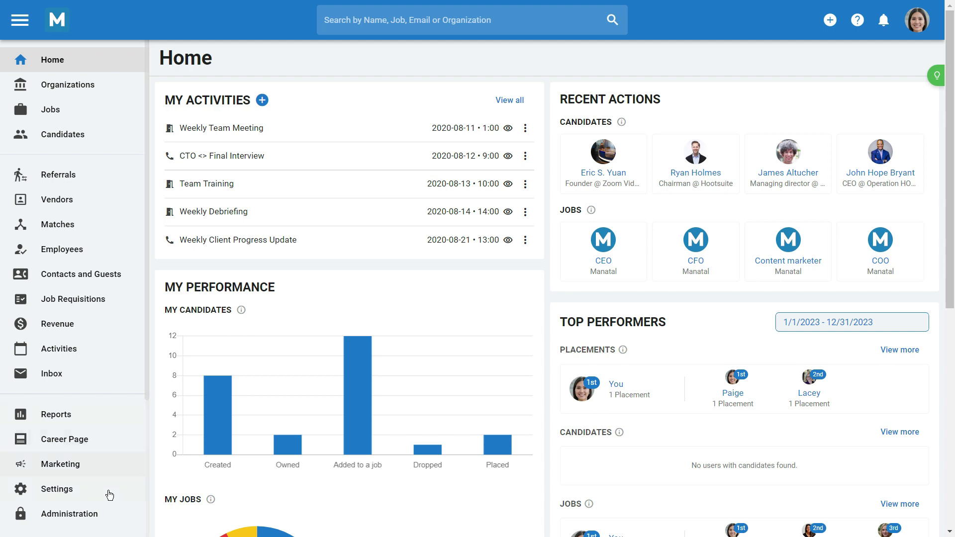
# Step: Open the Duplicate Management System's Users list via Administration > Manage features
pyautogui.click(107, 512)
pyautogui.scroll(-3, 214, 443)
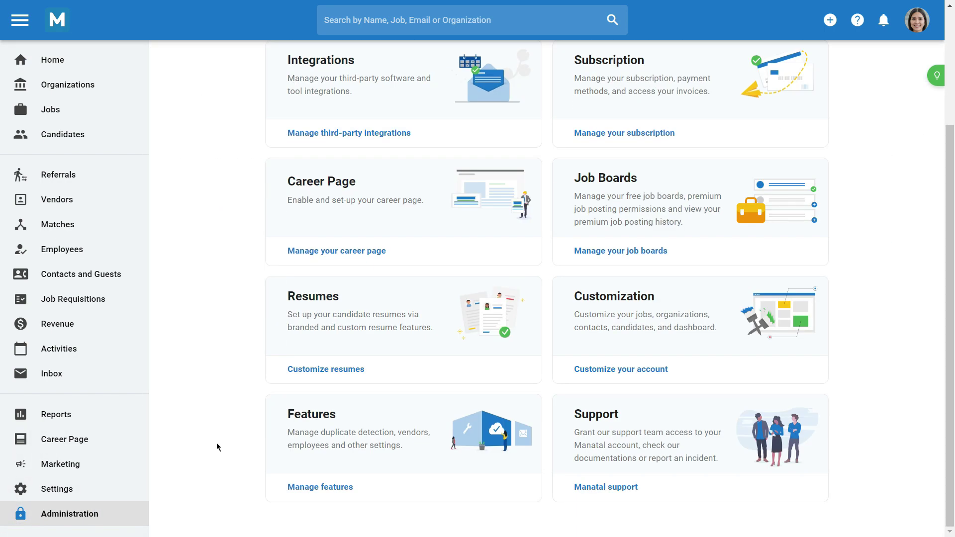
pyautogui.click(322, 495)
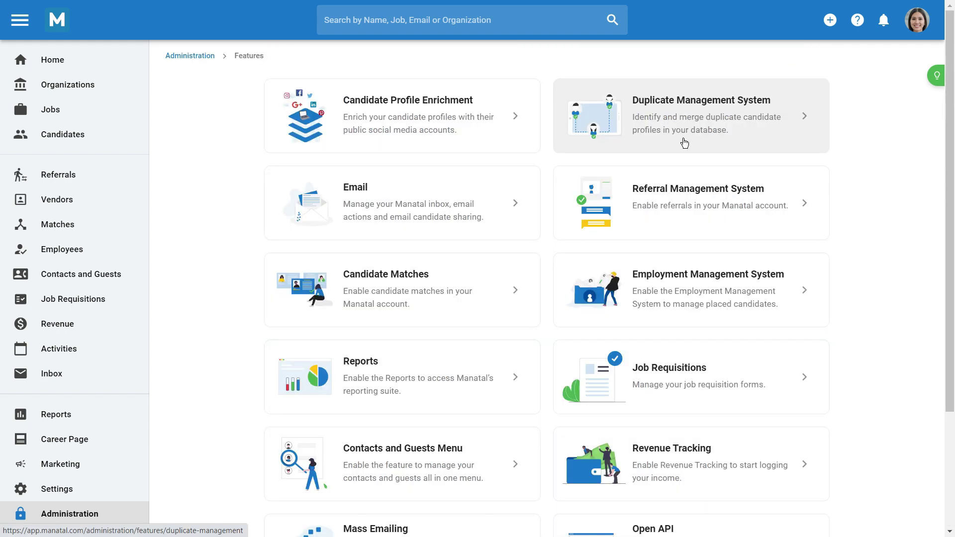
pyautogui.click(684, 143)
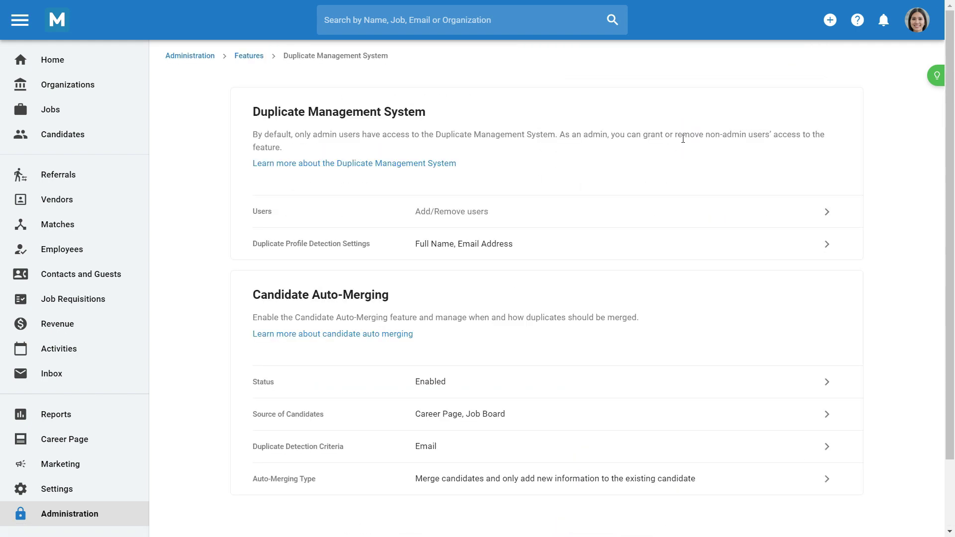
pyautogui.click(636, 209)
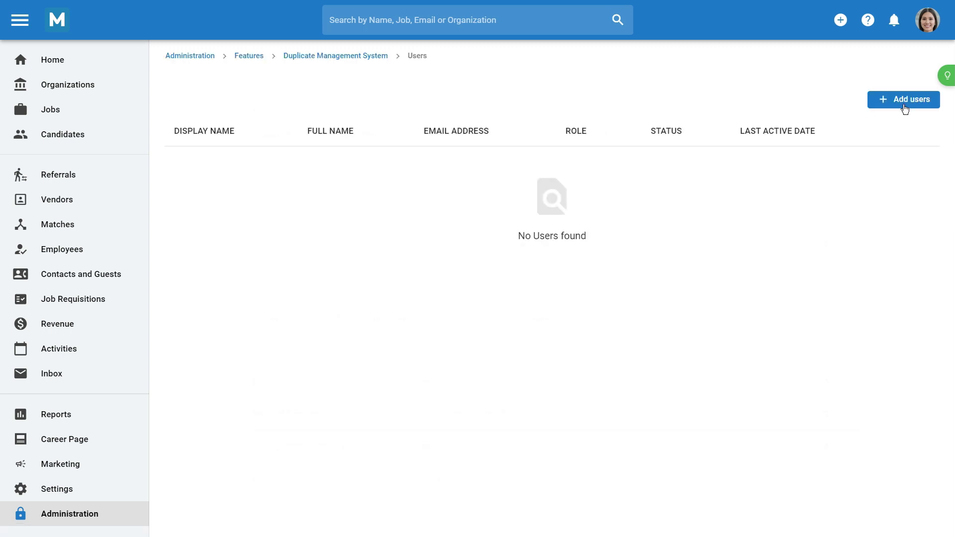
# Step: Grant one user access to the feature, then remove them again, leaving no users
pyautogui.click(905, 109)
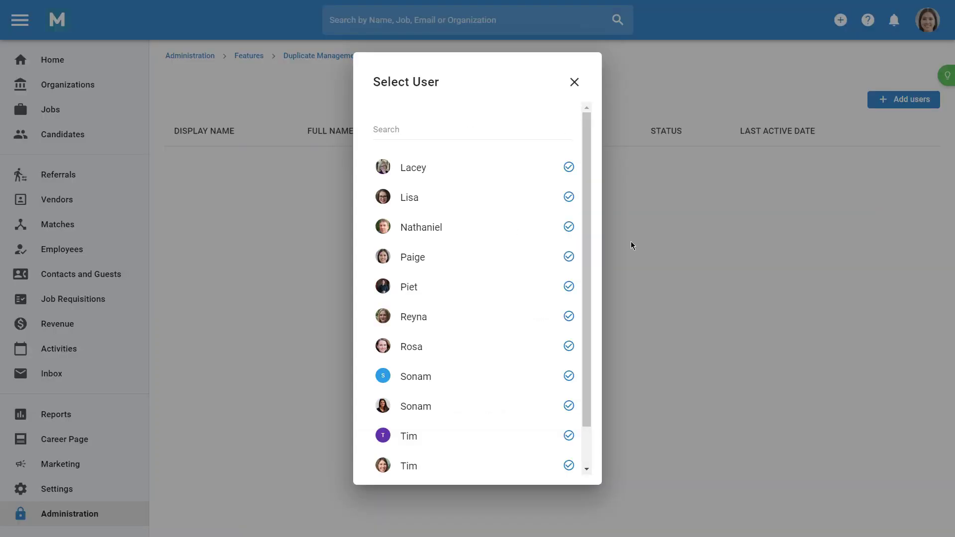
pyautogui.click(573, 259)
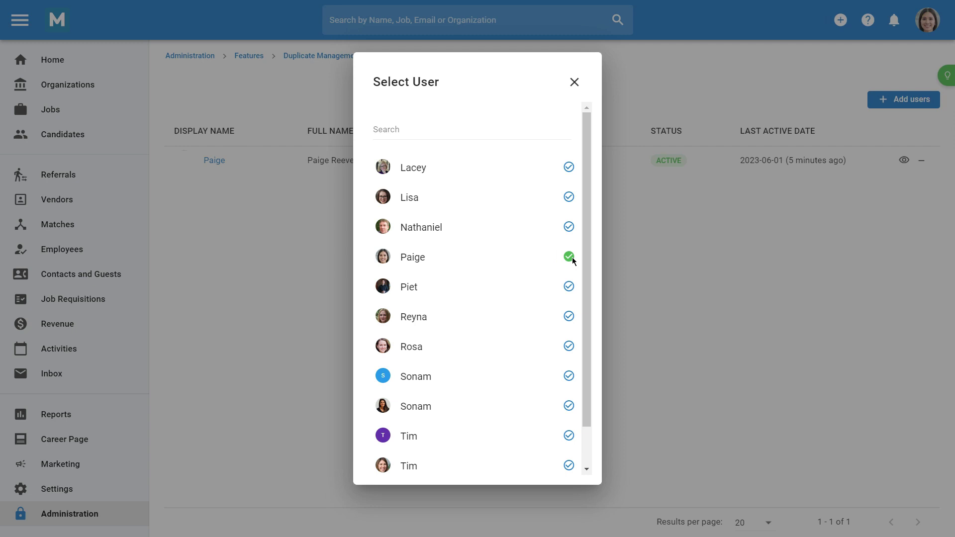
pyautogui.click(574, 82)
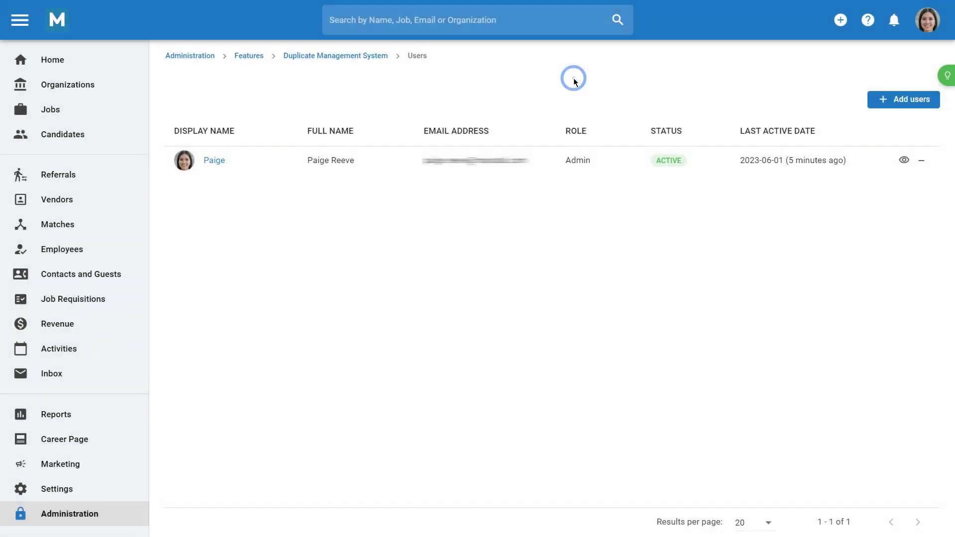
pyautogui.click(924, 164)
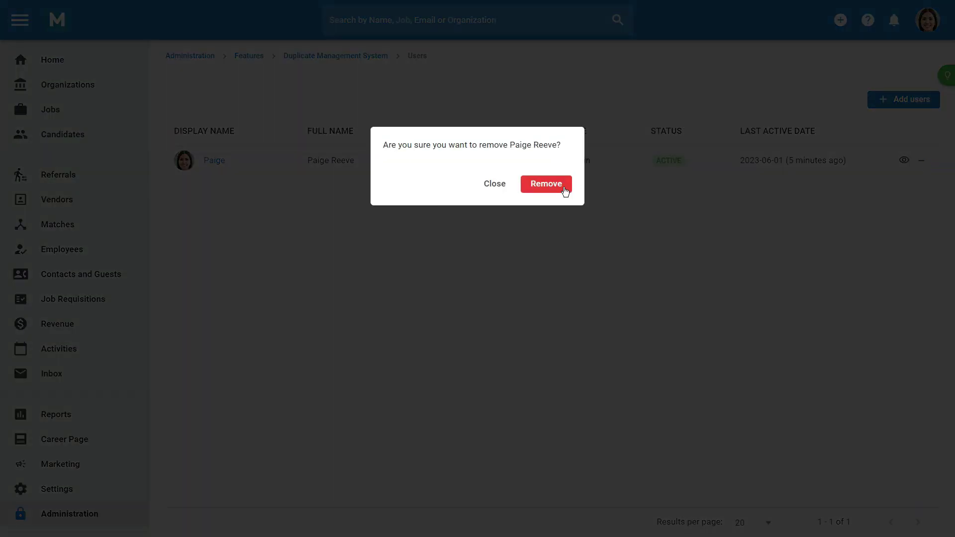
pyautogui.click(564, 189)
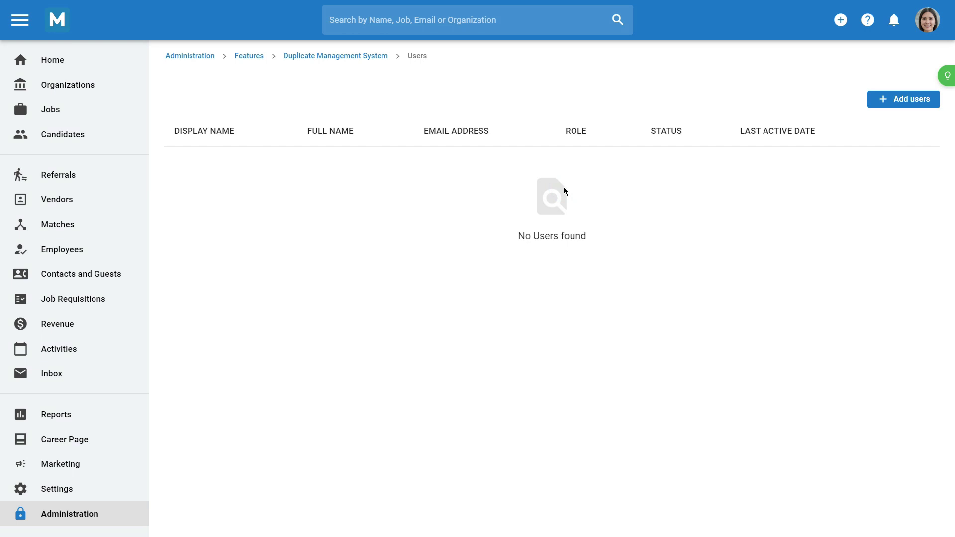
# Step: Filter candidates by the Duplicates saved filter and start merging the first duplicate pair
pyautogui.click(128, 141)
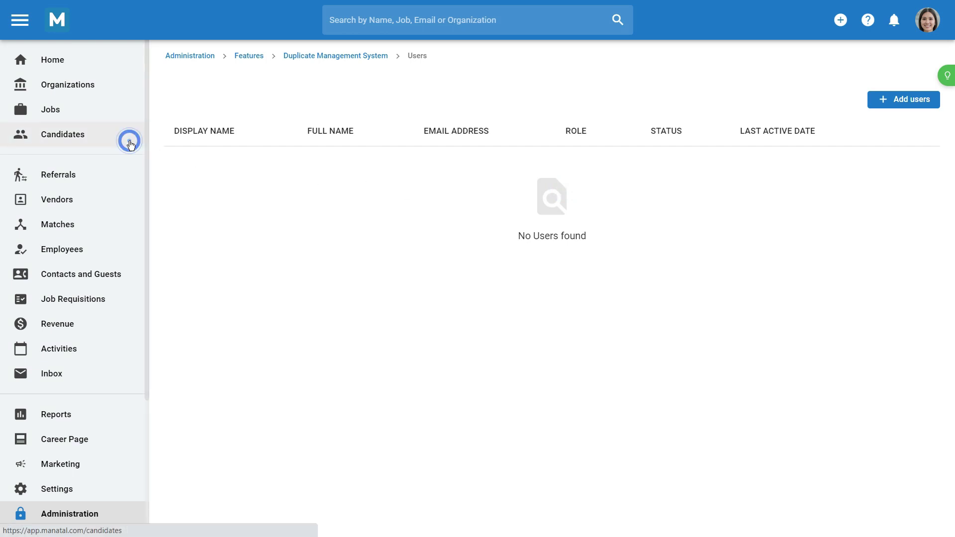
pyautogui.click(275, 60)
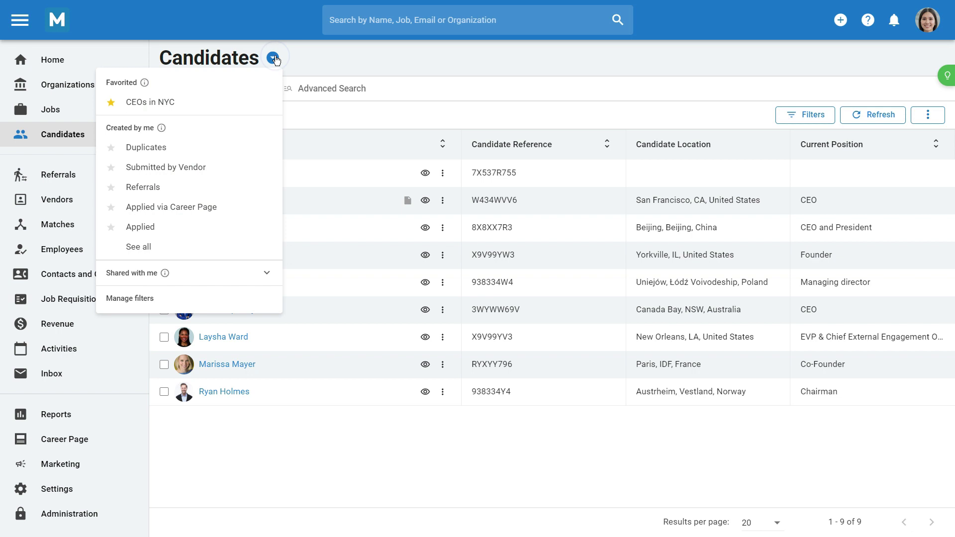
pyautogui.click(224, 158)
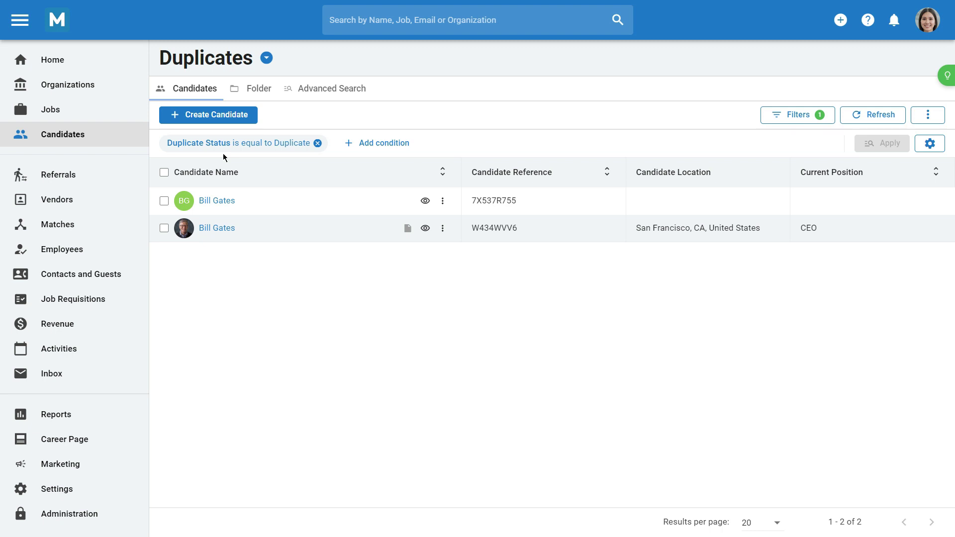
pyautogui.click(443, 200)
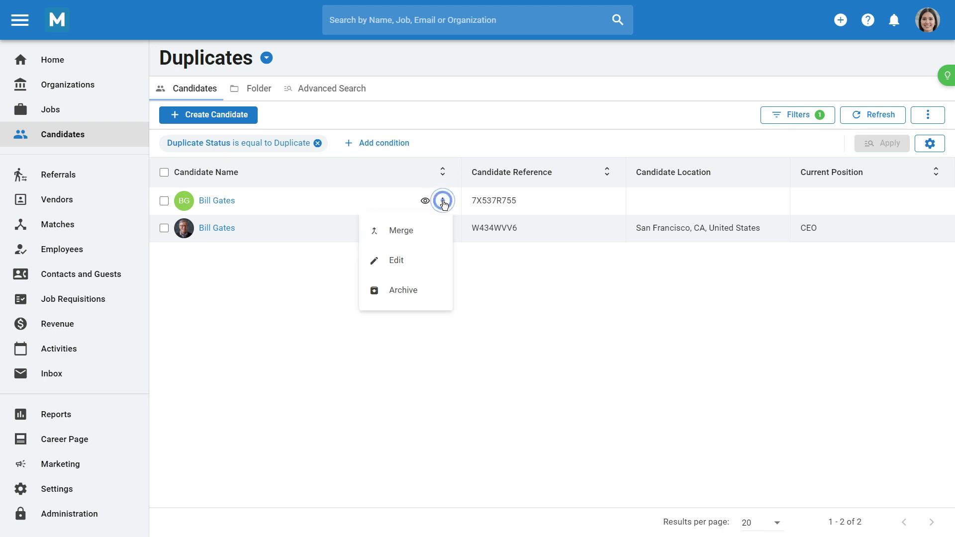
pyautogui.click(434, 227)
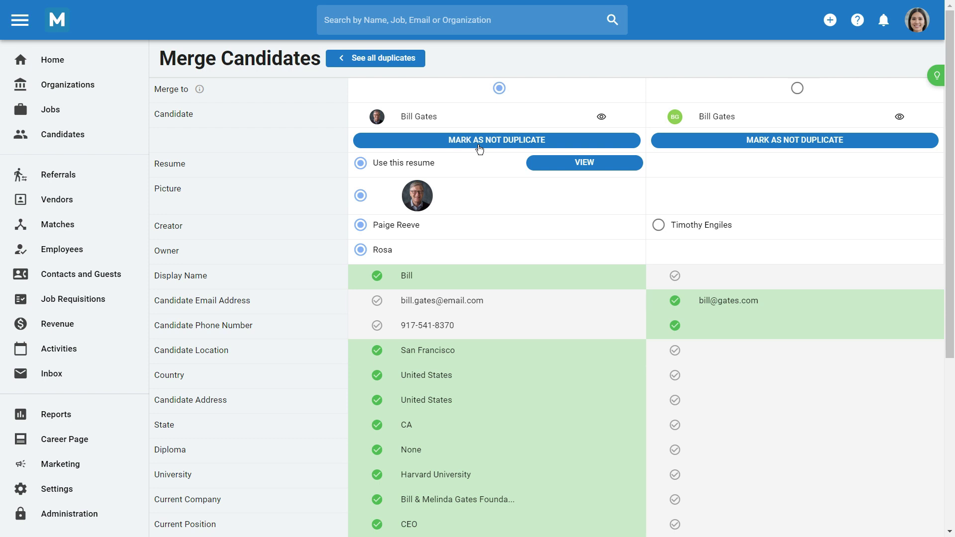
# Step: Keep the first profile's email and phone number, and confirm the merge
pyautogui.click(376, 300)
pyautogui.click(376, 326)
pyautogui.scroll(-5, 376, 329)
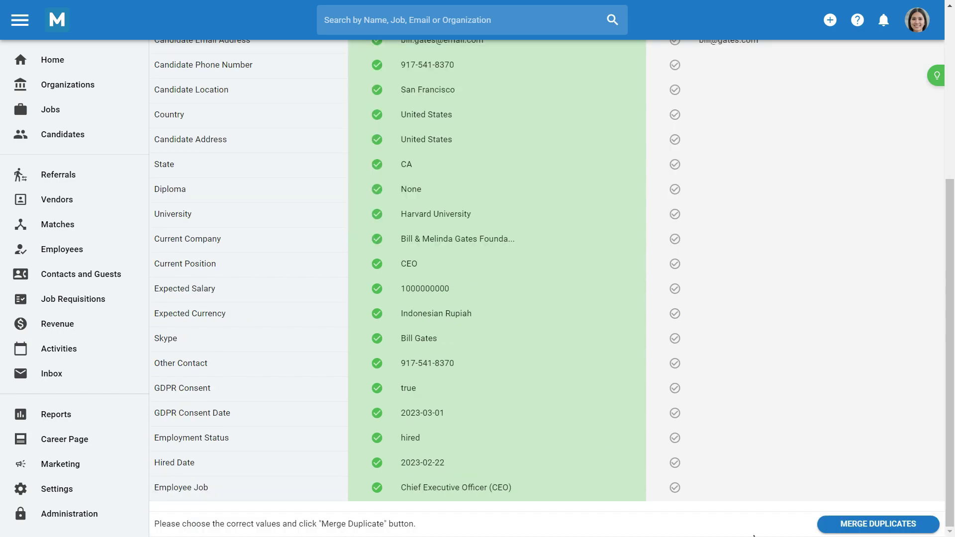
pyautogui.click(836, 526)
pyautogui.click(540, 187)
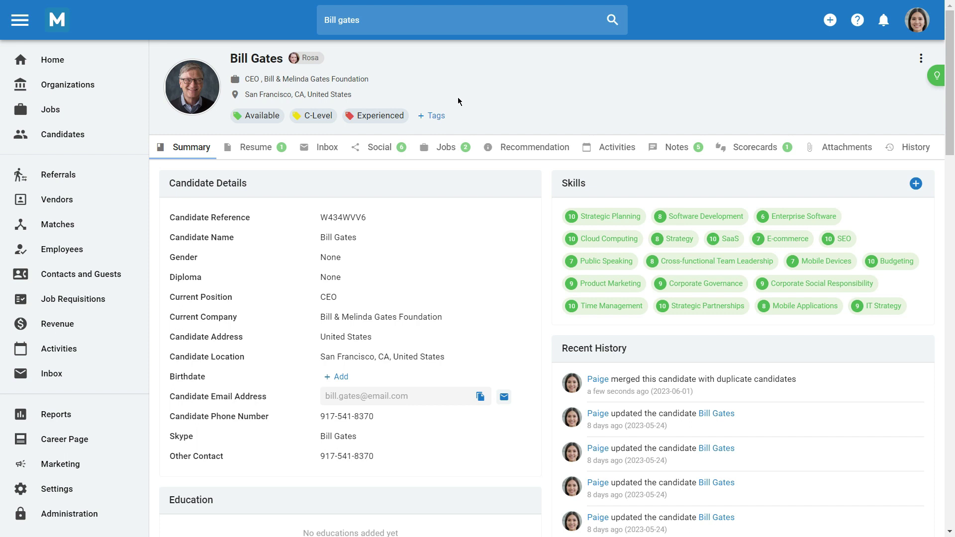
# Step: Check Bill Gates' profile for duplicates and merge the two Bill Gates records
pyautogui.click(920, 58)
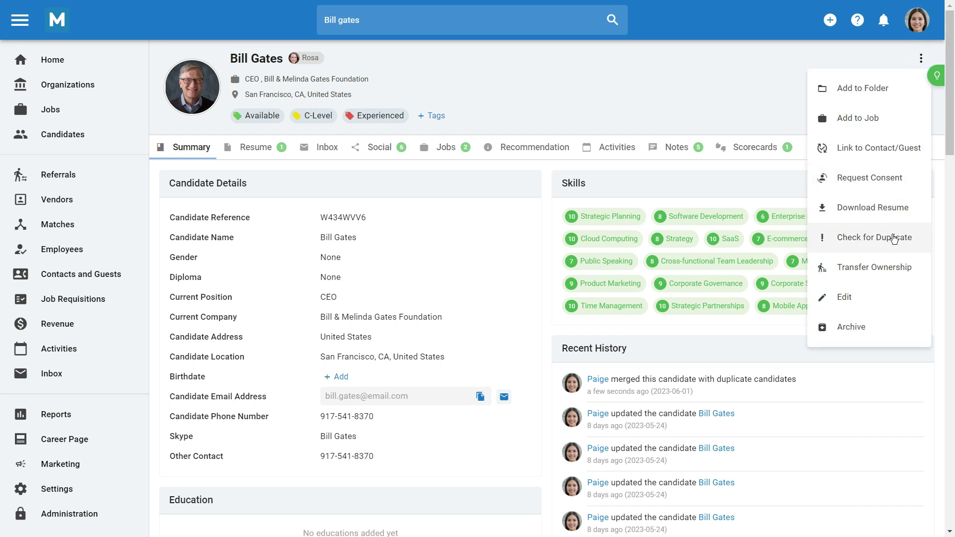
pyautogui.click(893, 237)
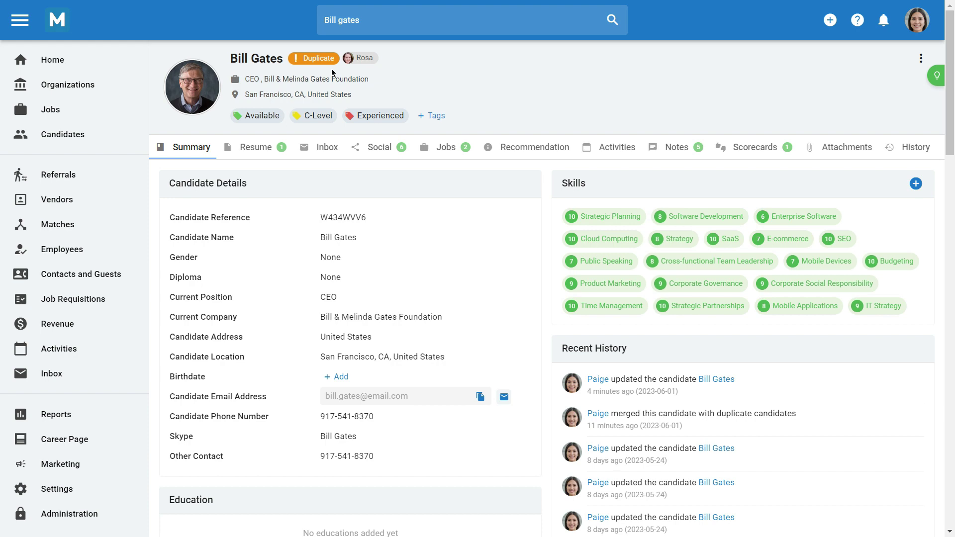
pyautogui.click(317, 58)
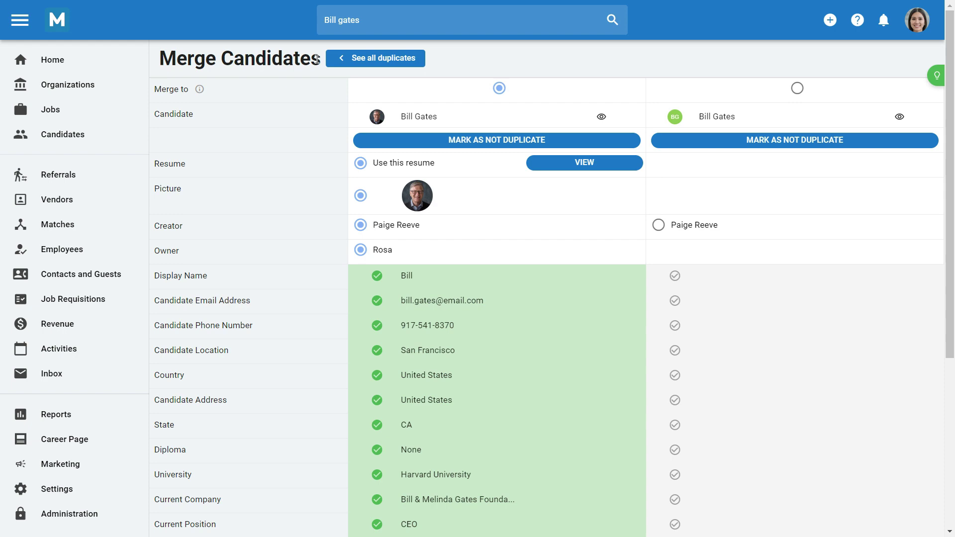
pyautogui.scroll(-5, 330, 194)
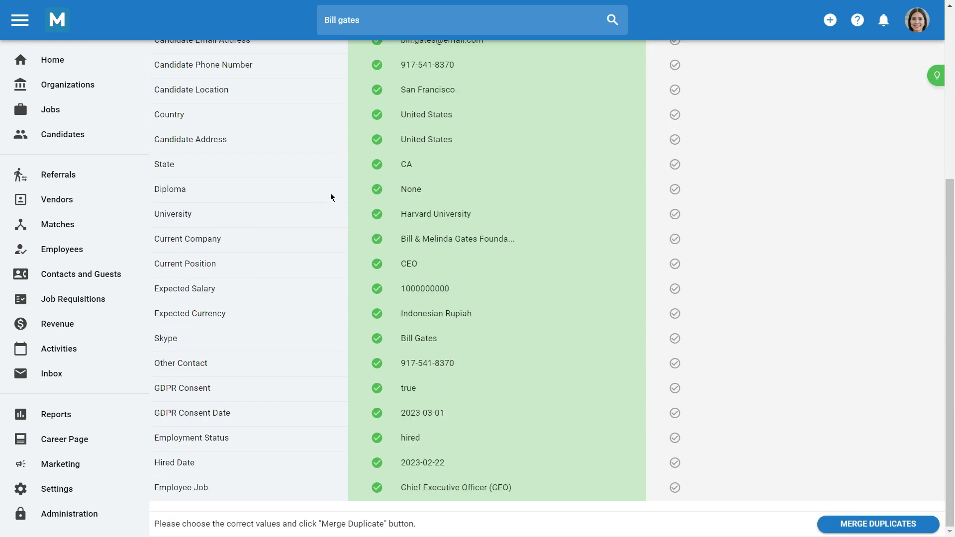
pyautogui.click(835, 529)
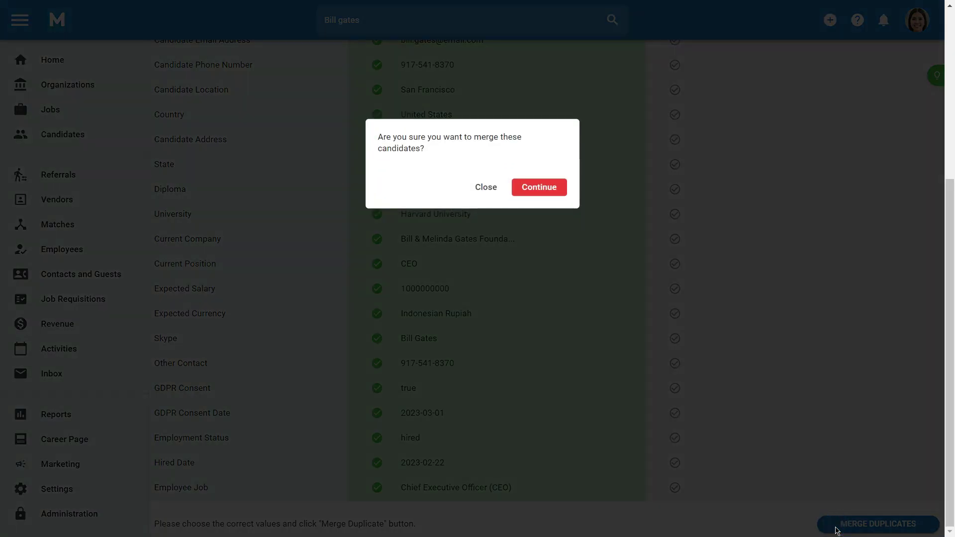
pyautogui.click(556, 195)
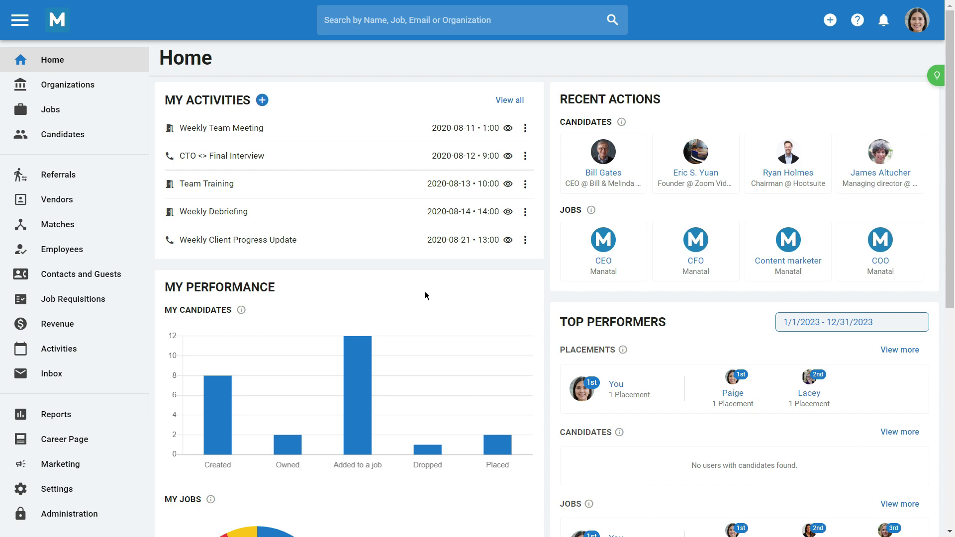
# Step: Turn on Candidate Auto-Merging in the Duplicate Management System's Status setting
pyautogui.click(108, 524)
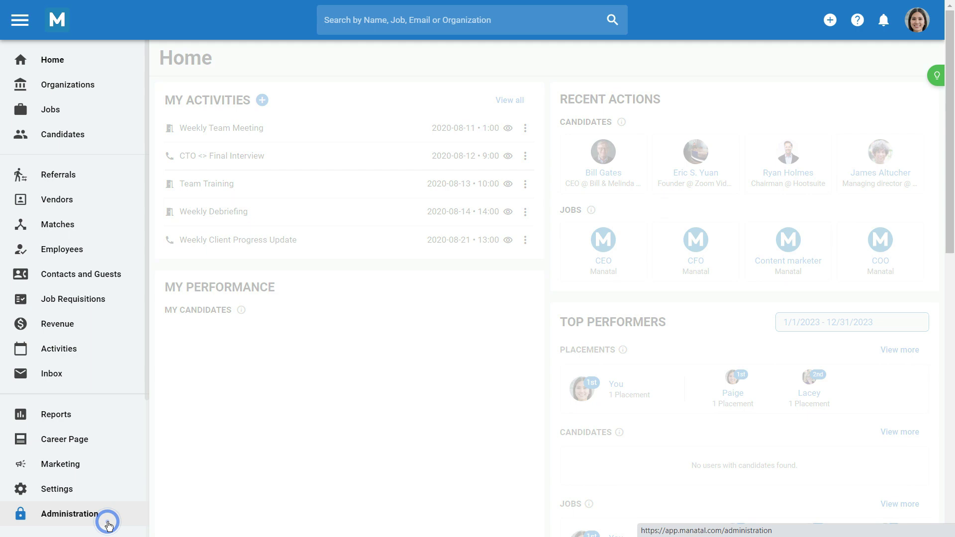
pyautogui.scroll(-3, 208, 429)
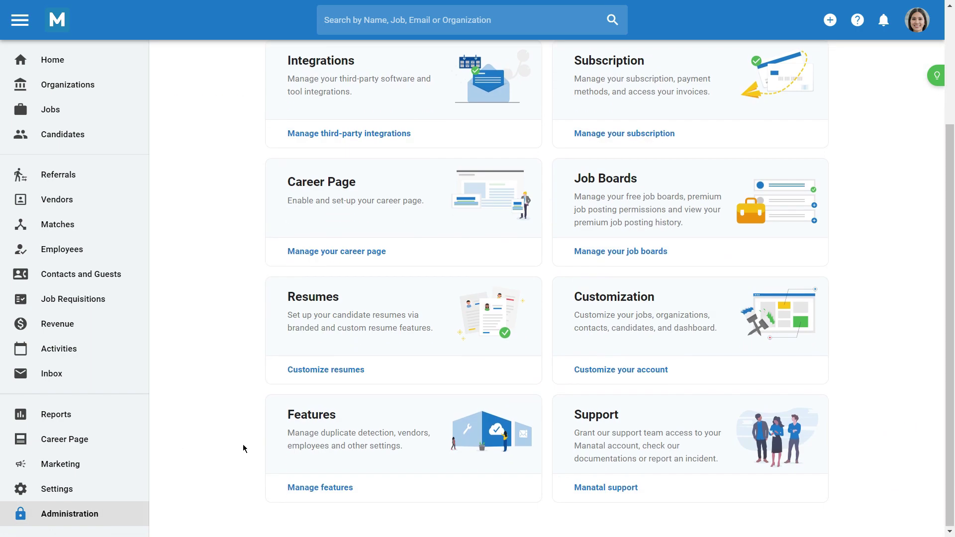
pyautogui.click(284, 486)
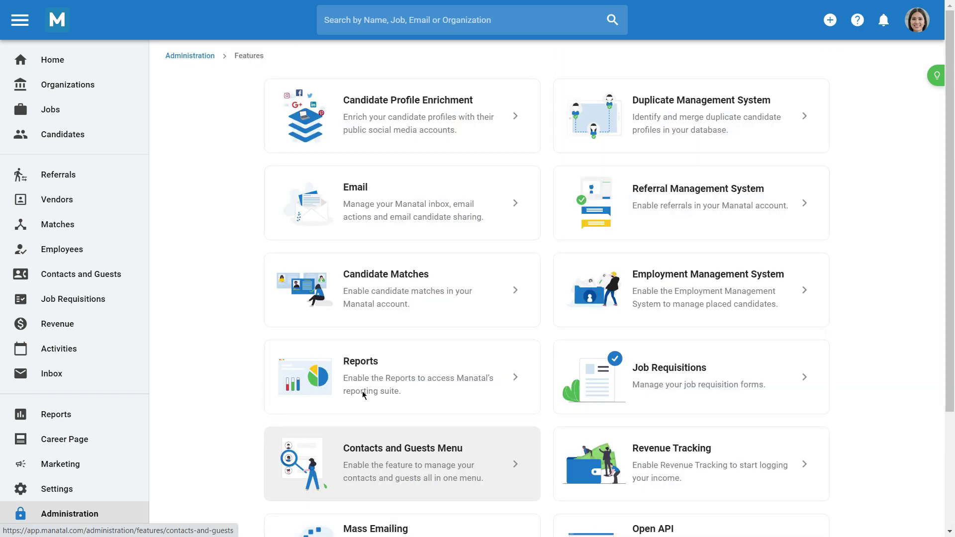
pyautogui.click(632, 151)
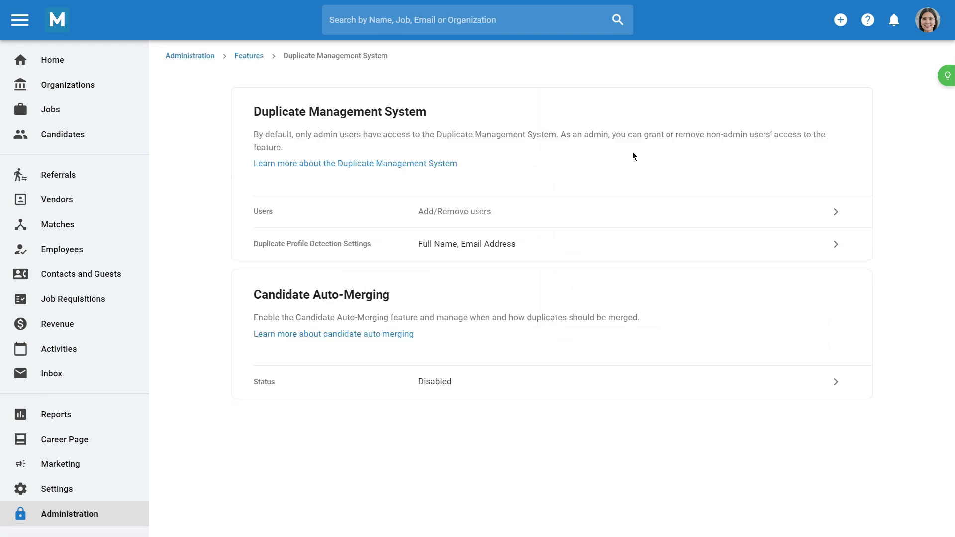
pyautogui.click(587, 378)
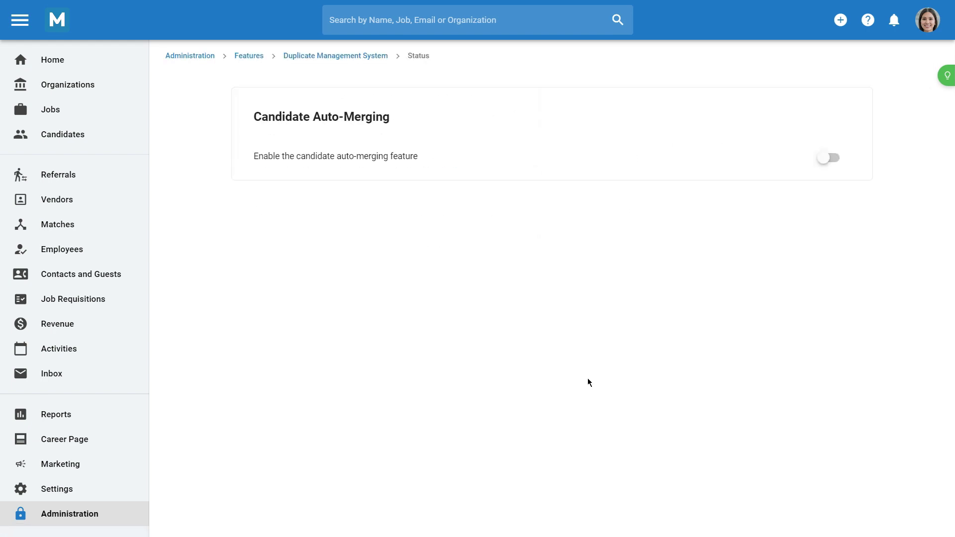
pyautogui.click(826, 168)
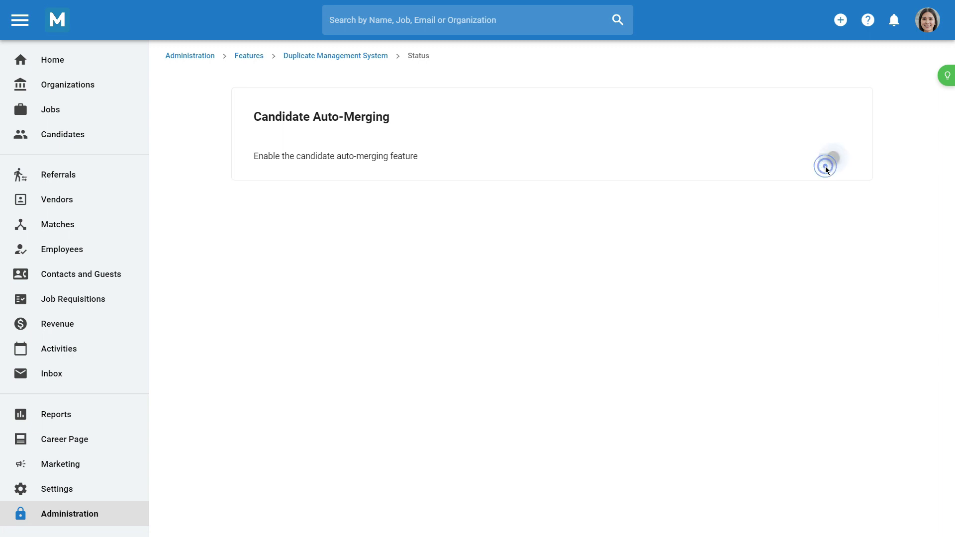
pyautogui.click(377, 59)
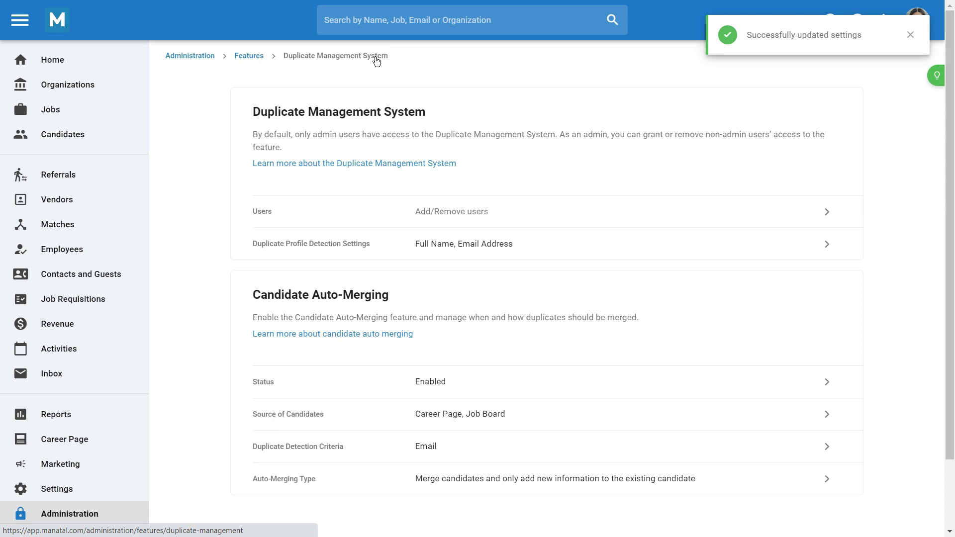
pyautogui.click(497, 403)
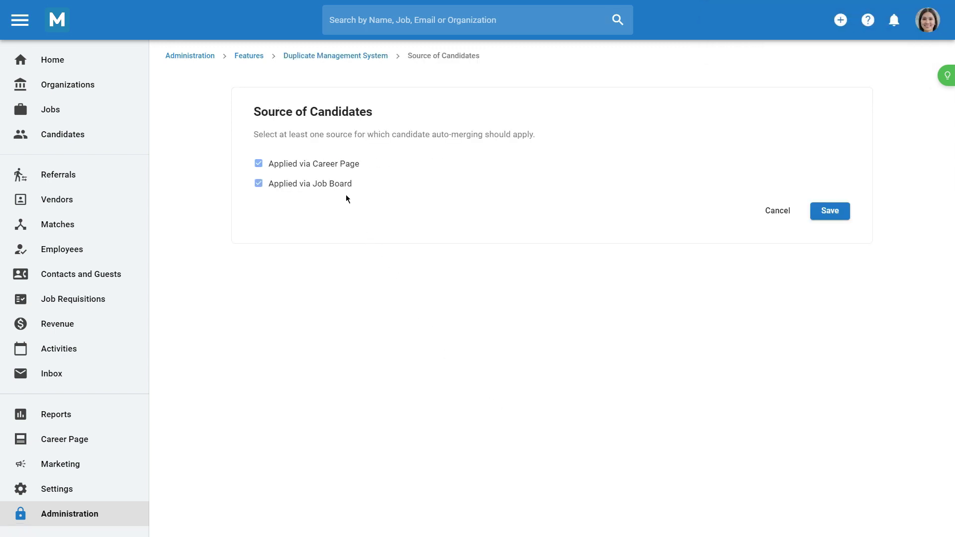
pyautogui.click(335, 55)
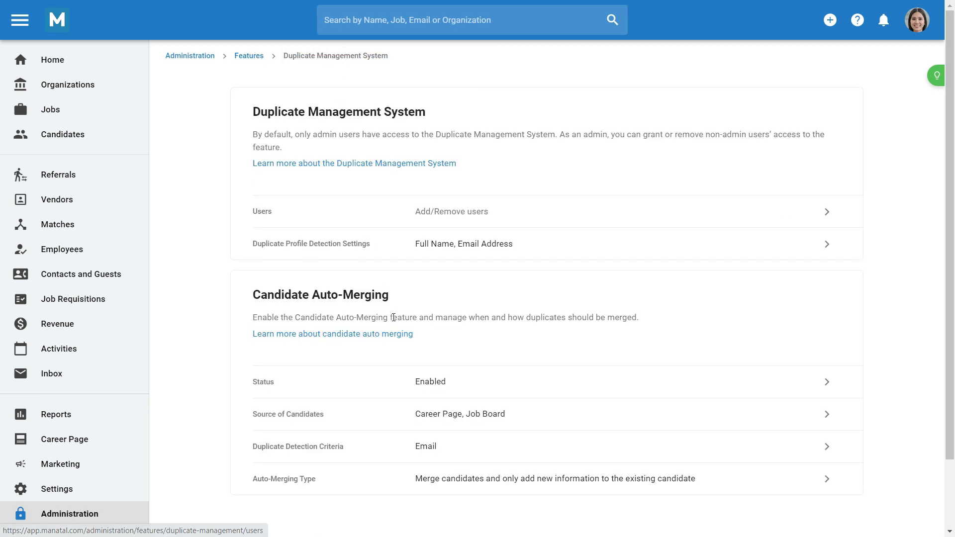
pyautogui.click(427, 447)
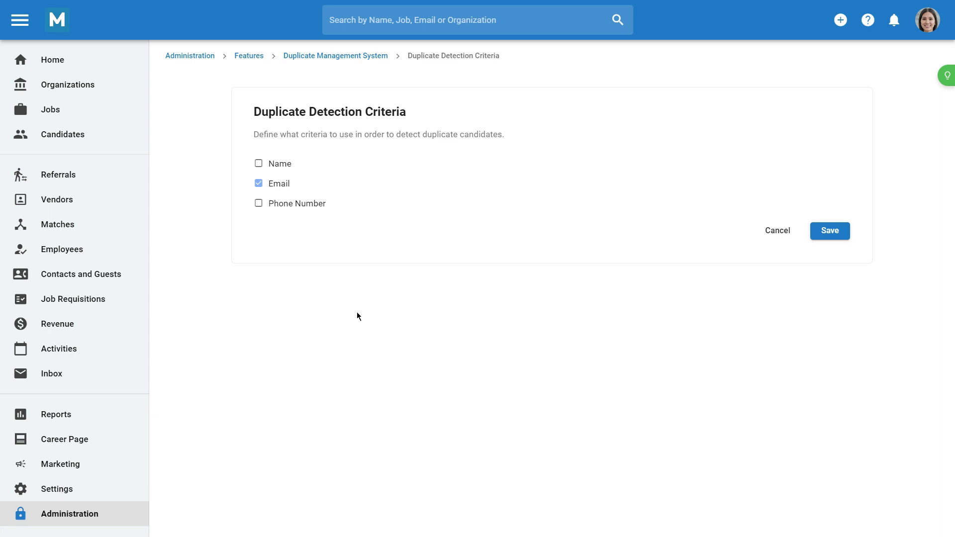
pyautogui.click(259, 204)
pyautogui.click(259, 164)
pyautogui.click(320, 57)
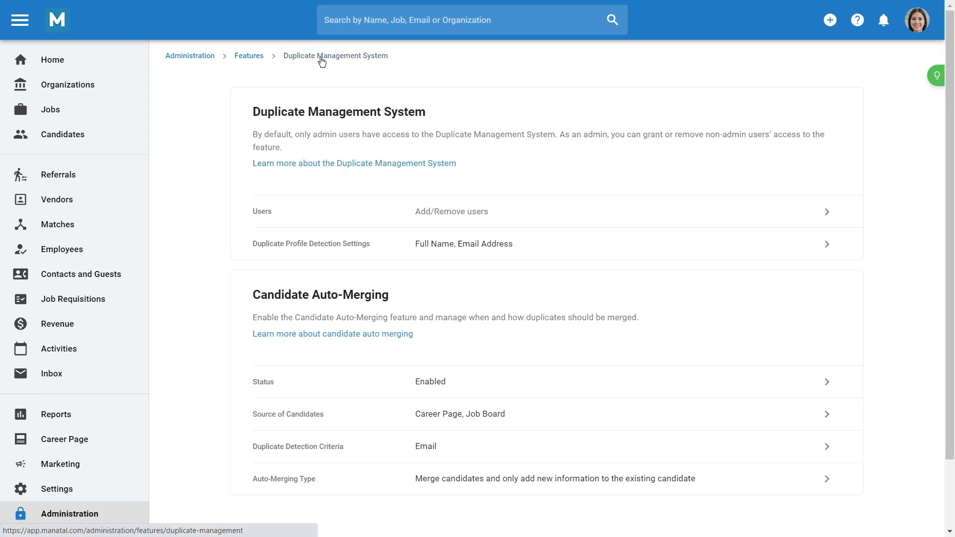
pyautogui.click(450, 494)
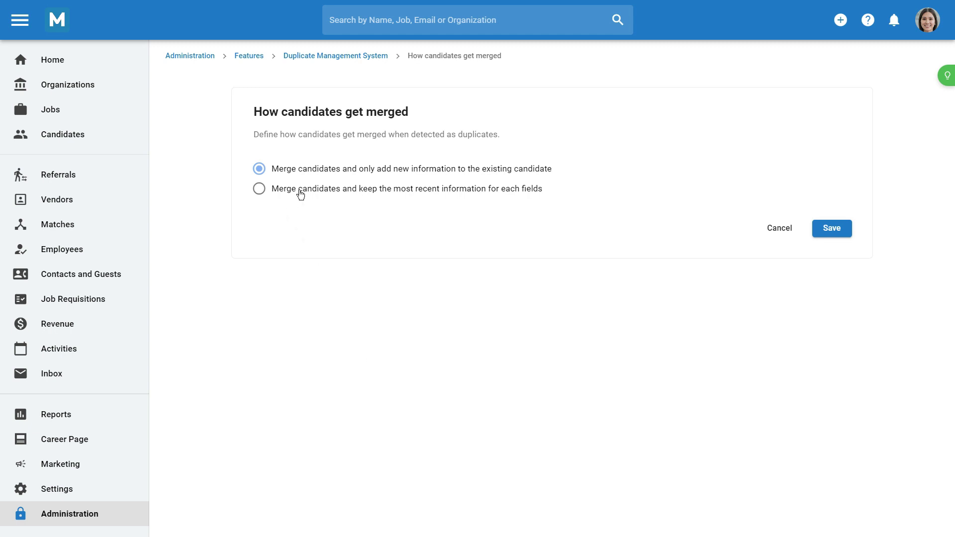
pyautogui.click(308, 58)
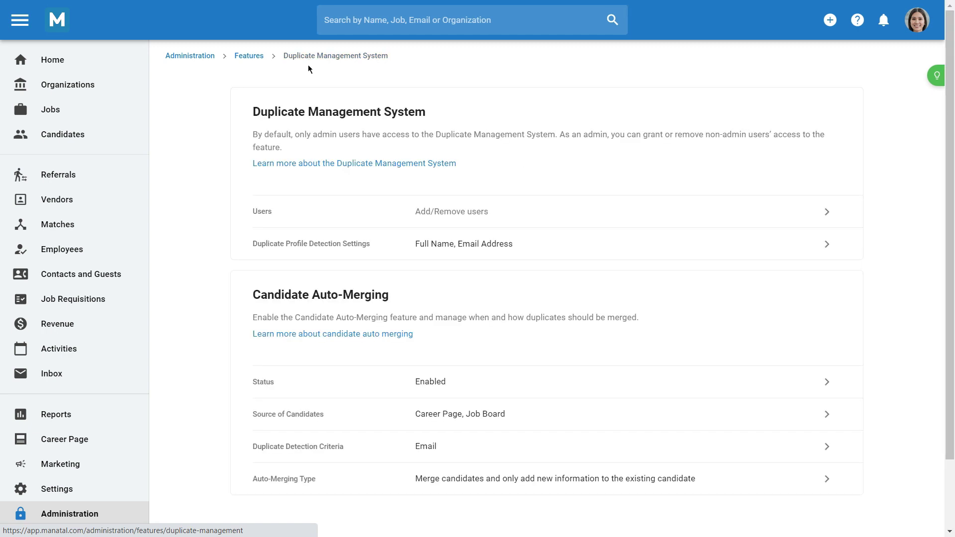